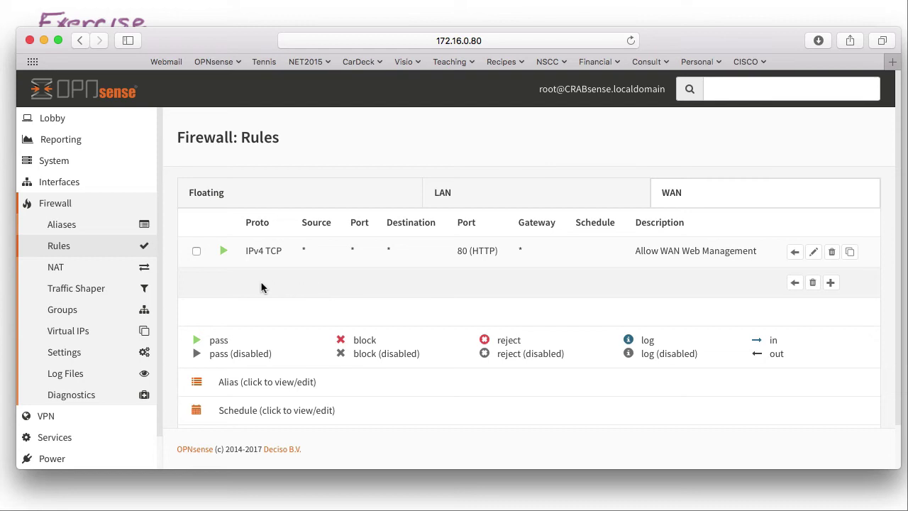
- Disable the default allow LAN to any rule and the default allow LAN IPv6 to any rule on the LAN interface
{"action": "left_click", "coordinate": [482, 200]}
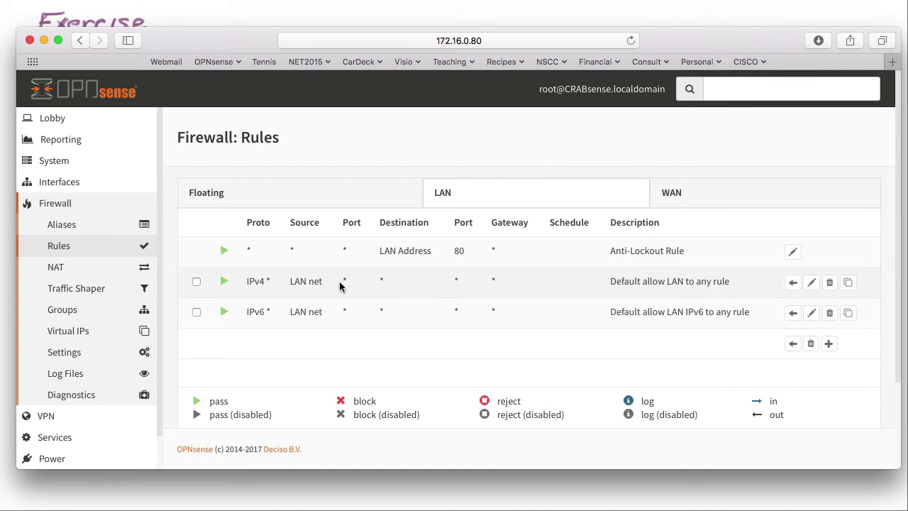
{"action": "left_click", "coordinate": [225, 282]}
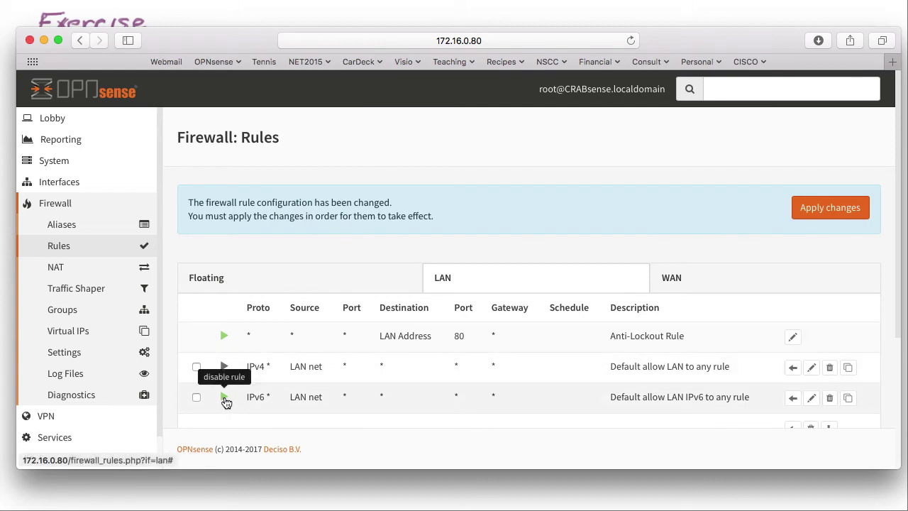
{"action": "left_click", "coordinate": [224, 397]}
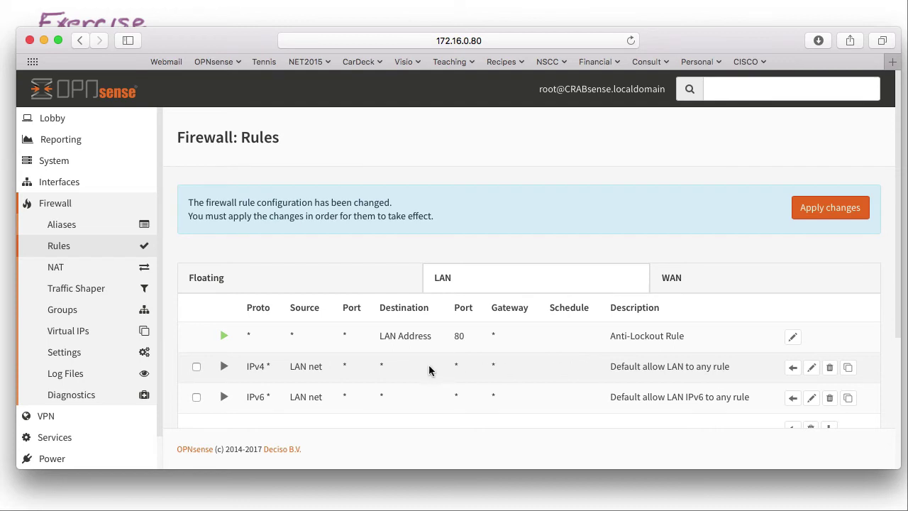
- Add a new firewall rule on the LAN interface and set its protocol to TCP
{"action": "scroll", "coordinate": [560, 372], "scroll_direction": "down", "scroll_amount": 2}
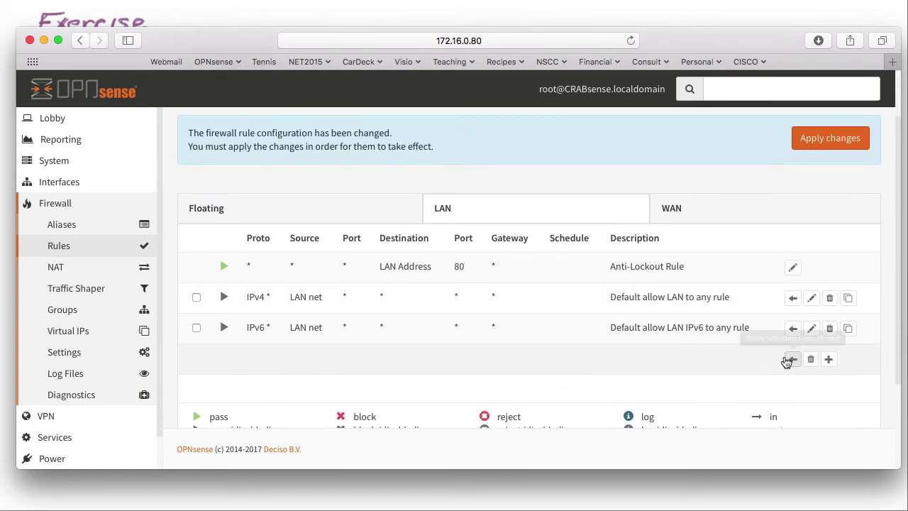
{"action": "left_click", "coordinate": [828, 361]}
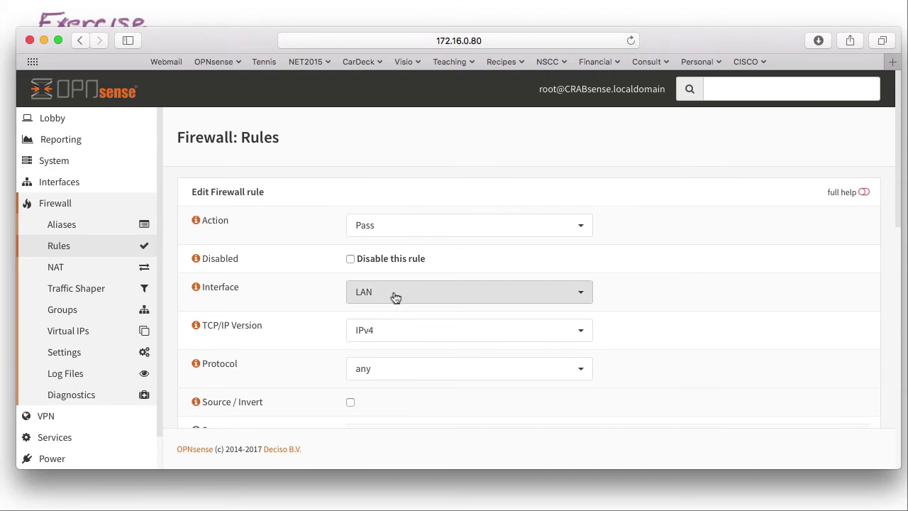
{"action": "scroll", "coordinate": [392, 331], "scroll_direction": "down", "scroll_amount": 3}
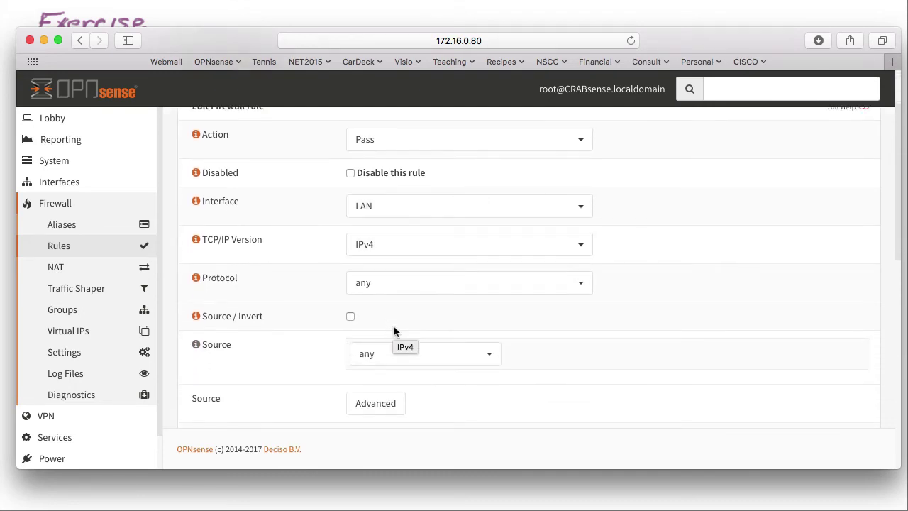
{"action": "scroll", "coordinate": [395, 331], "scroll_direction": "down", "scroll_amount": 2}
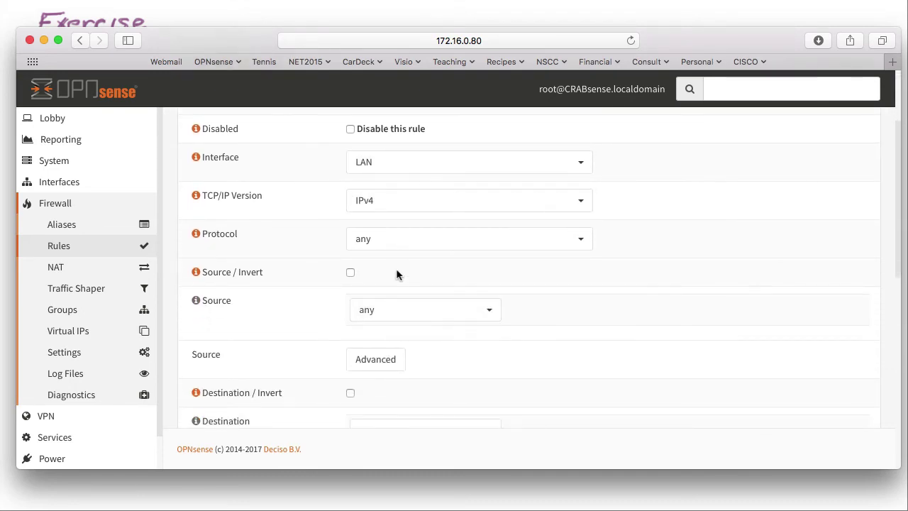
{"action": "left_click", "coordinate": [401, 250]}
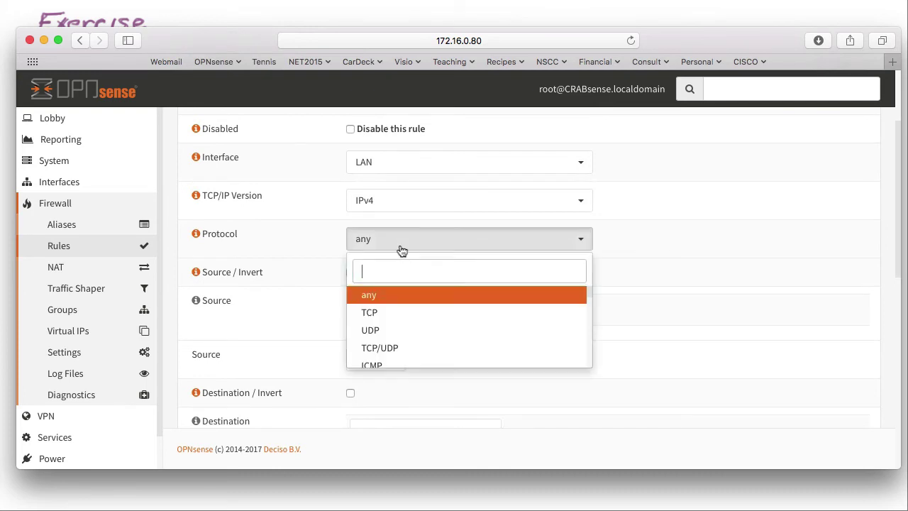
{"action": "left_click", "coordinate": [381, 317]}
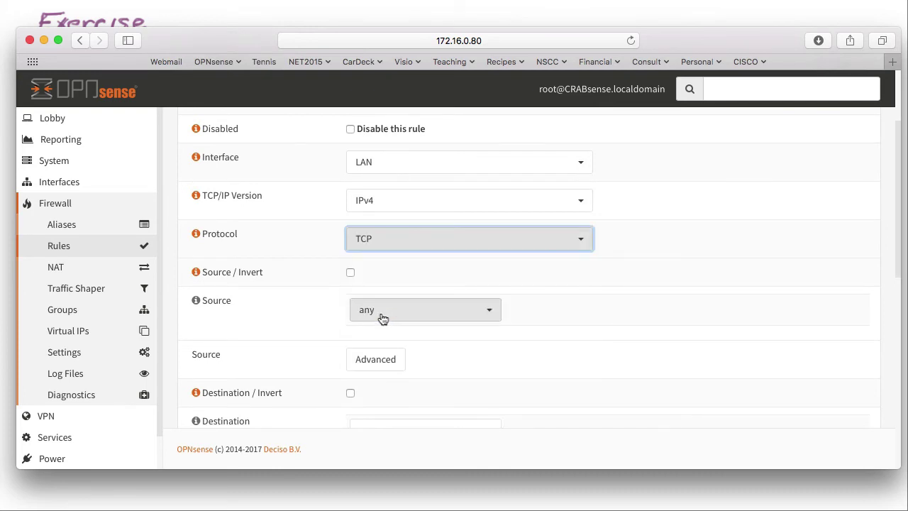
{"action": "scroll", "coordinate": [464, 348], "scroll_direction": "down", "scroll_amount": 3}
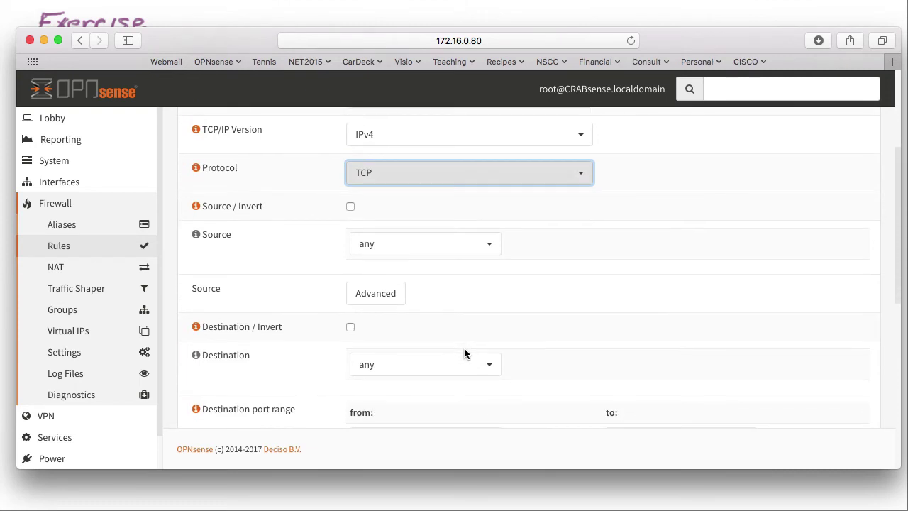
{"action": "left_click", "coordinate": [412, 365]}
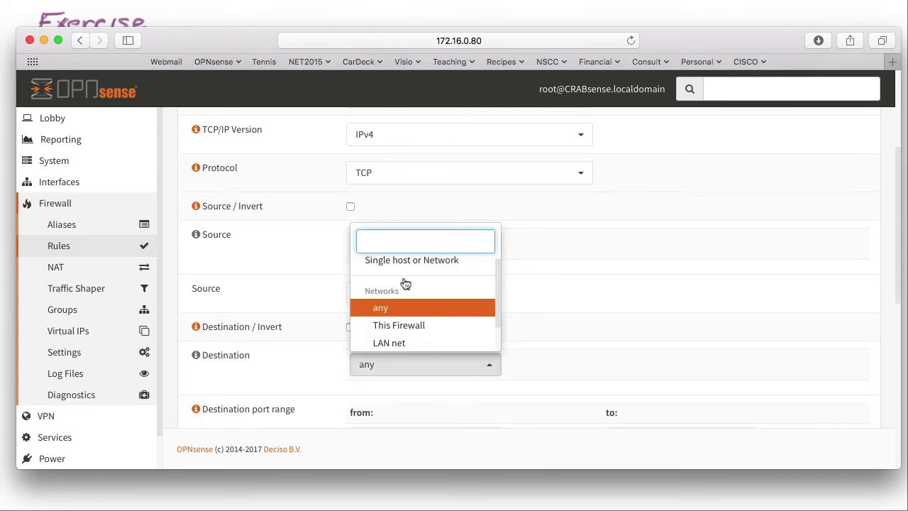
{"action": "type", "text": "ssh"}
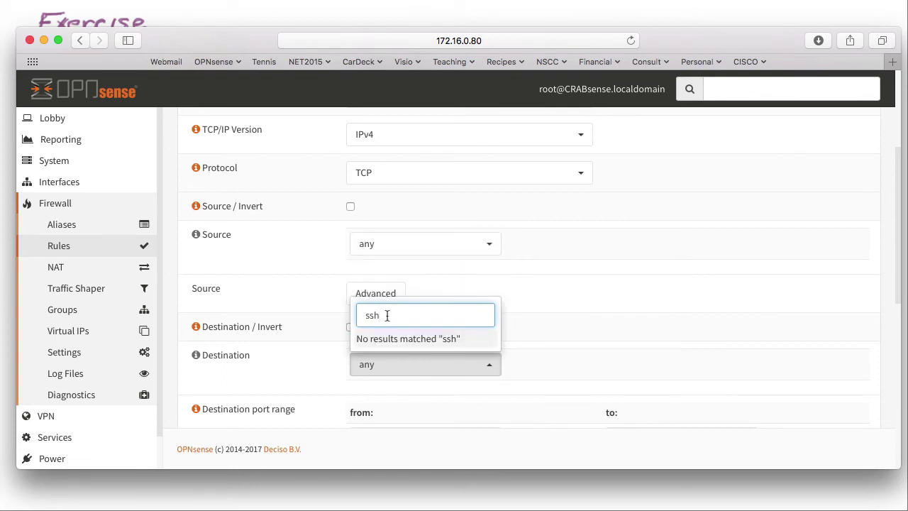
{"action": "key", "text": "BackSpace"}
{"action": "key", "text": "BackSpace"}
{"action": "key", "text": "BackSpace"}
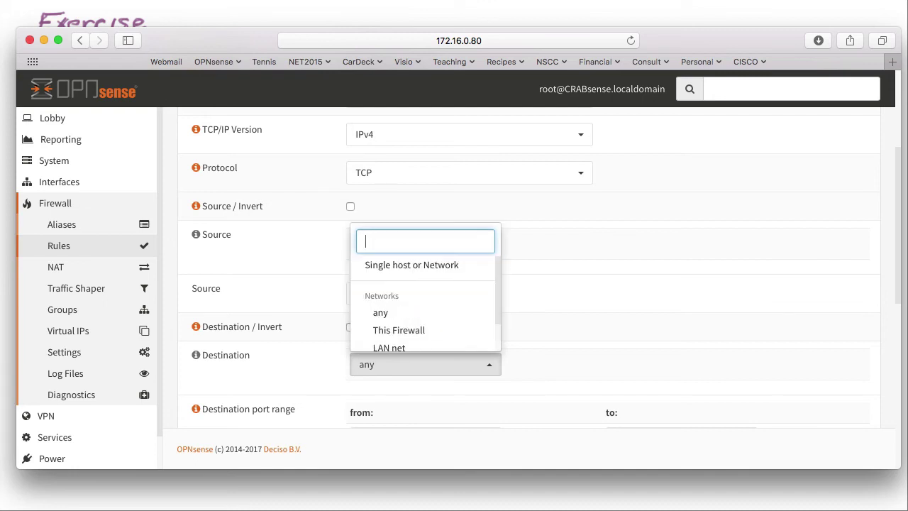
{"action": "left_click", "coordinate": [314, 330]}
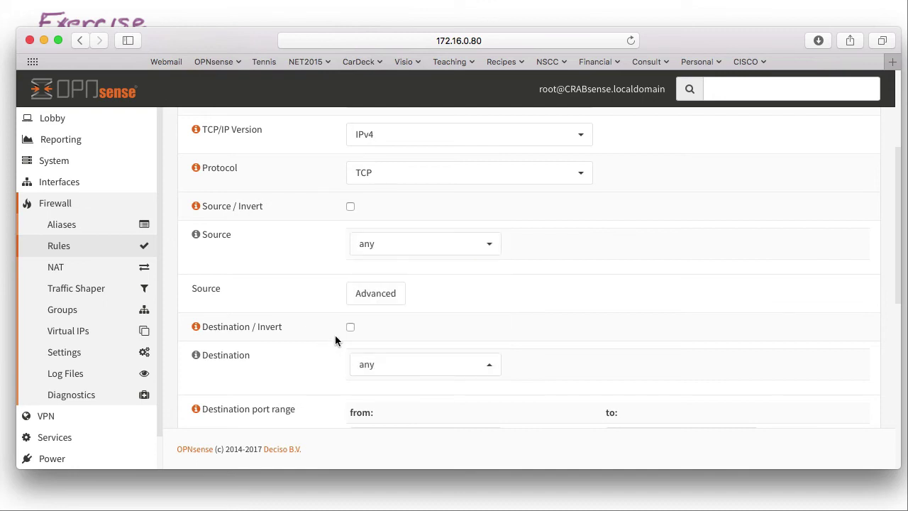
- Set the new rule's destination port range to SSH
{"action": "scroll", "coordinate": [383, 415], "scroll_direction": "down", "scroll_amount": 2}
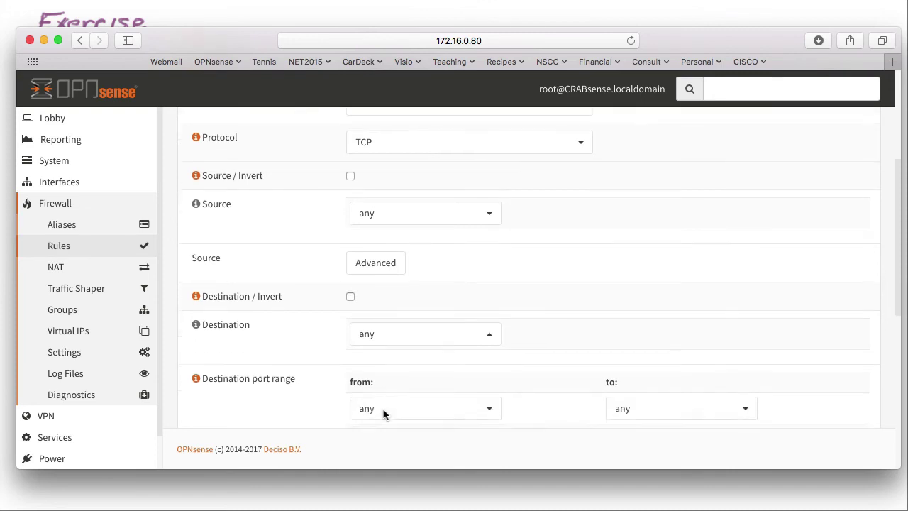
{"action": "left_click", "coordinate": [387, 383]}
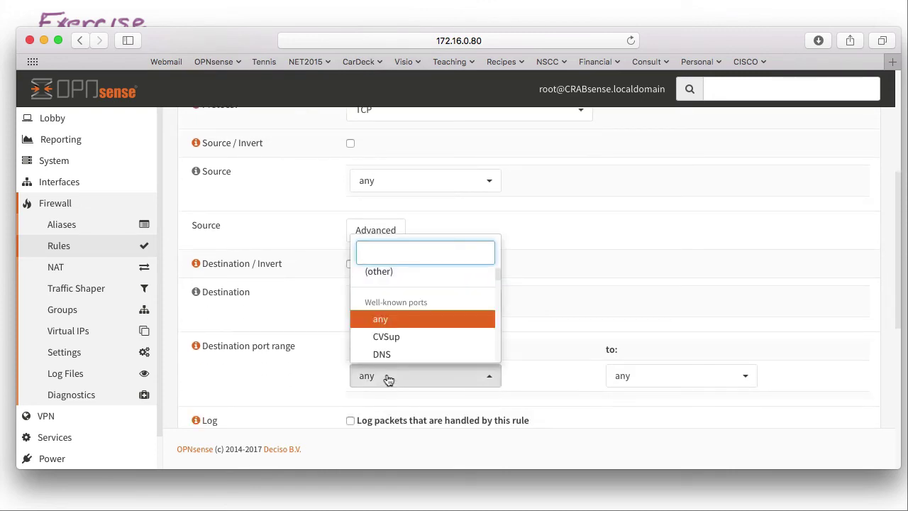
{"action": "type", "text": "ss"}
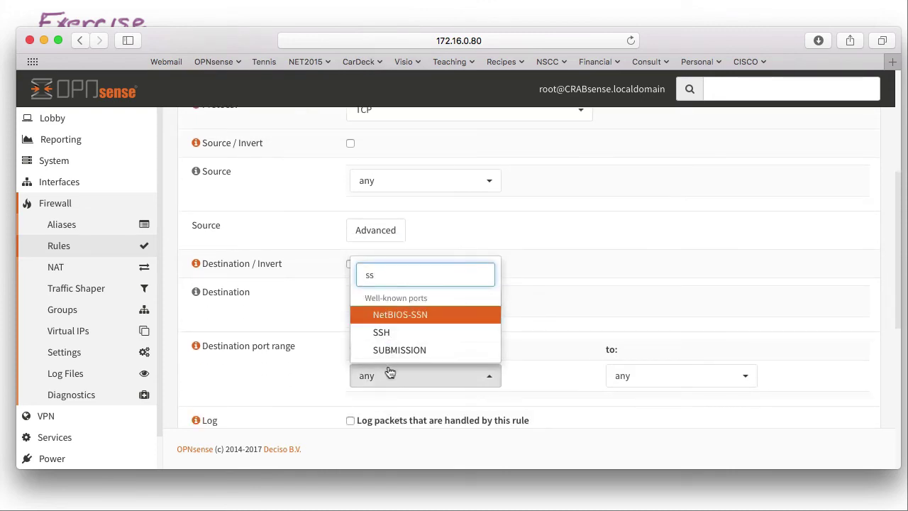
{"action": "left_click", "coordinate": [385, 336]}
- Describe the rule as "Allow SSH Traffic", save it and apply the firewall changes
{"action": "scroll", "coordinate": [435, 345], "scroll_direction": "down", "scroll_amount": 5}
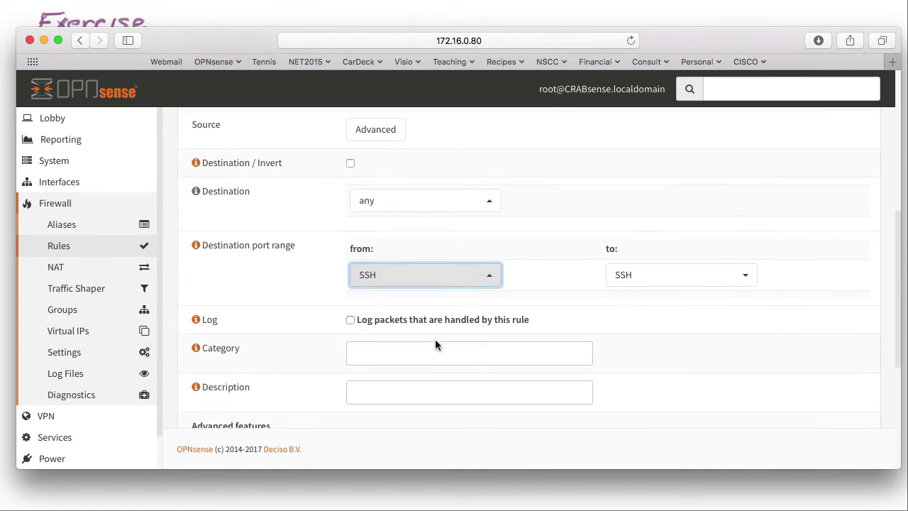
{"action": "left_click", "coordinate": [402, 327]}
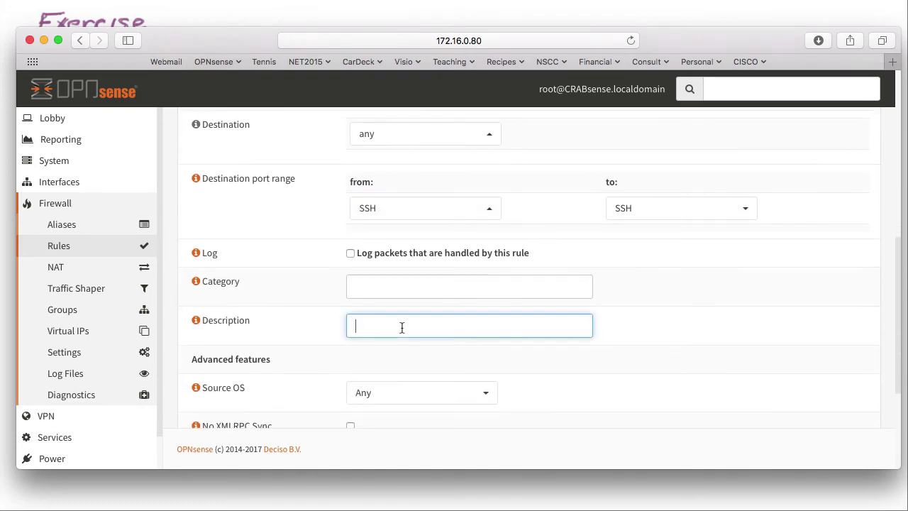
{"action": "type", "text": "Allow SSH Traffic"}
{"action": "scroll", "coordinate": [529, 284], "scroll_direction": "down", "scroll_amount": 5}
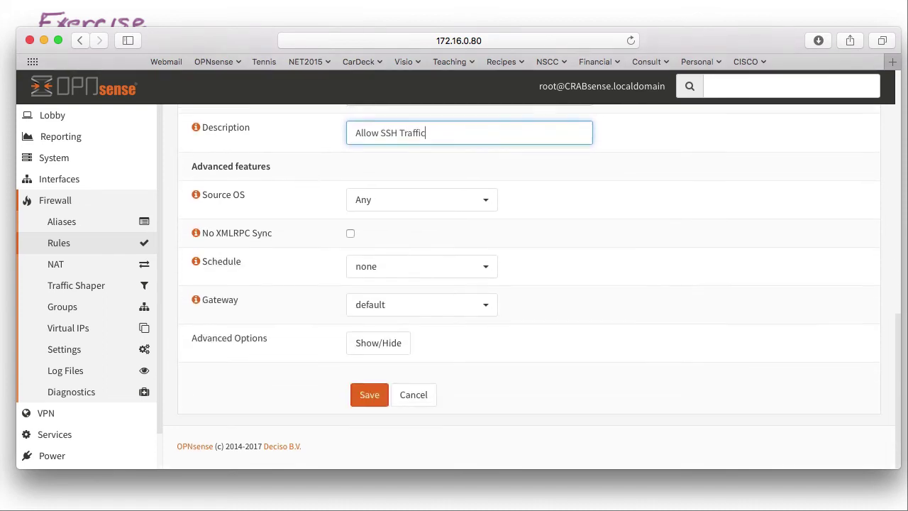
{"action": "left_click", "coordinate": [370, 398]}
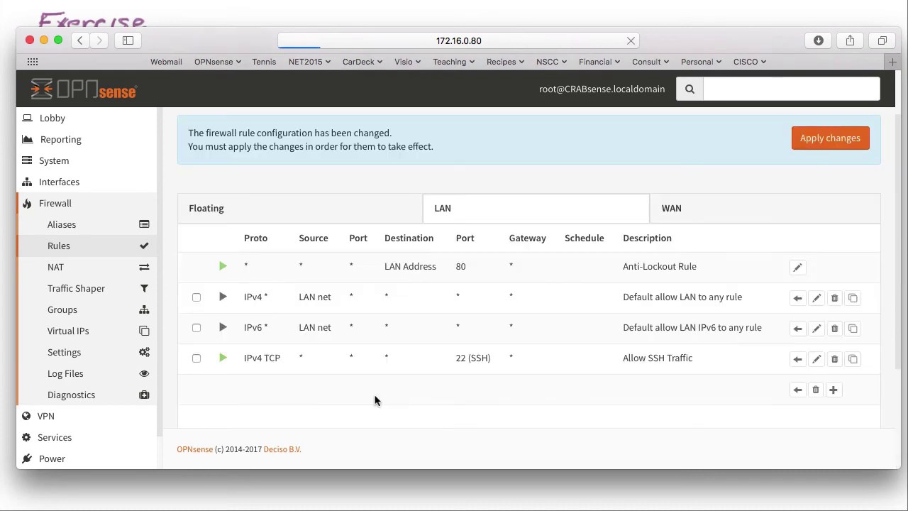
{"action": "left_click", "coordinate": [827, 138]}
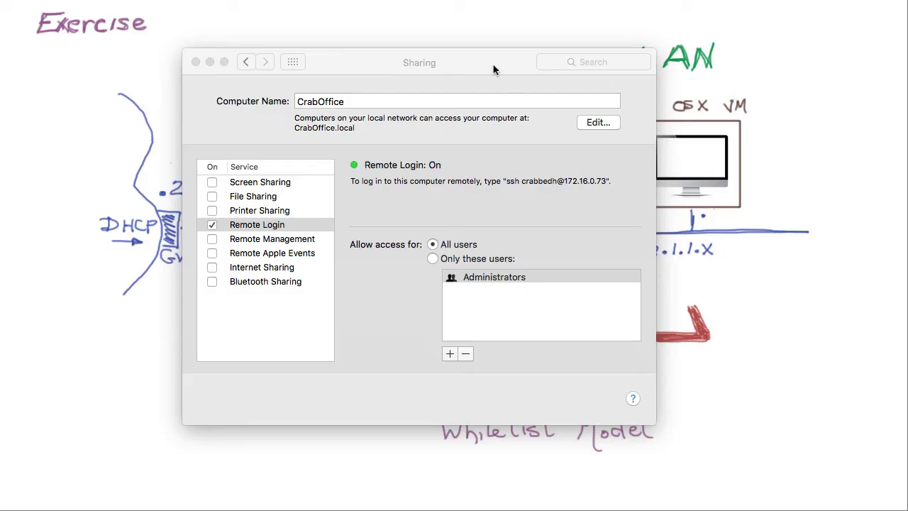
- Highlight the host's IP address in the Remote Login instructions of the Sharing settings
{"action": "left_click_drag", "start_coordinate": [485, 68], "coordinate": [395, 82]}
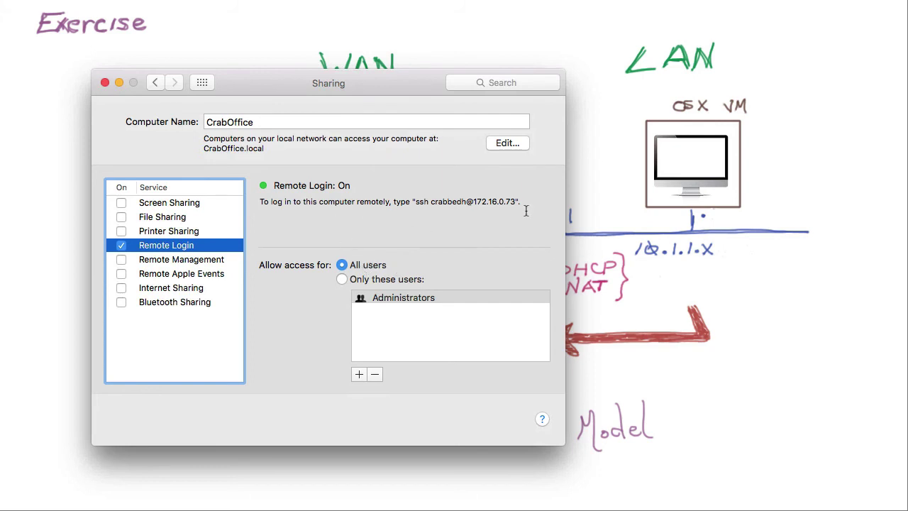
{"action": "double_click", "coordinate": [479, 201]}
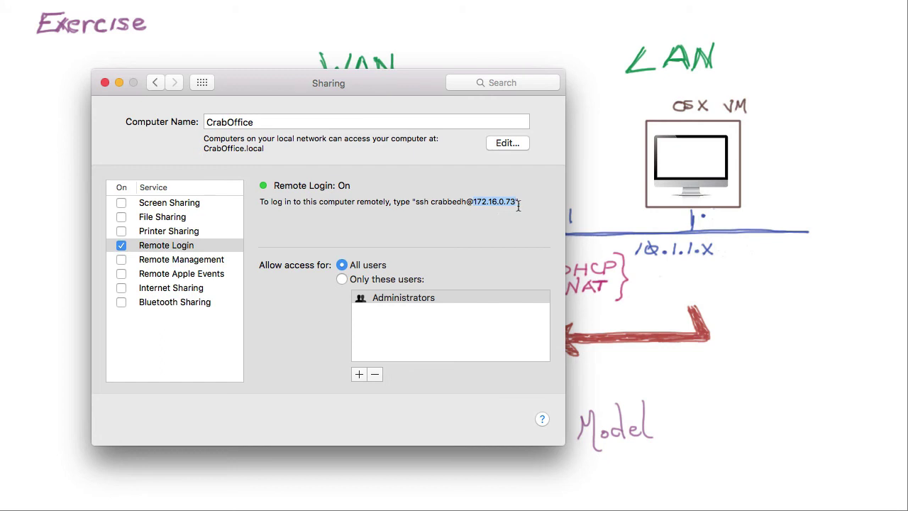
{"action": "key", "text": "super+Tab"}
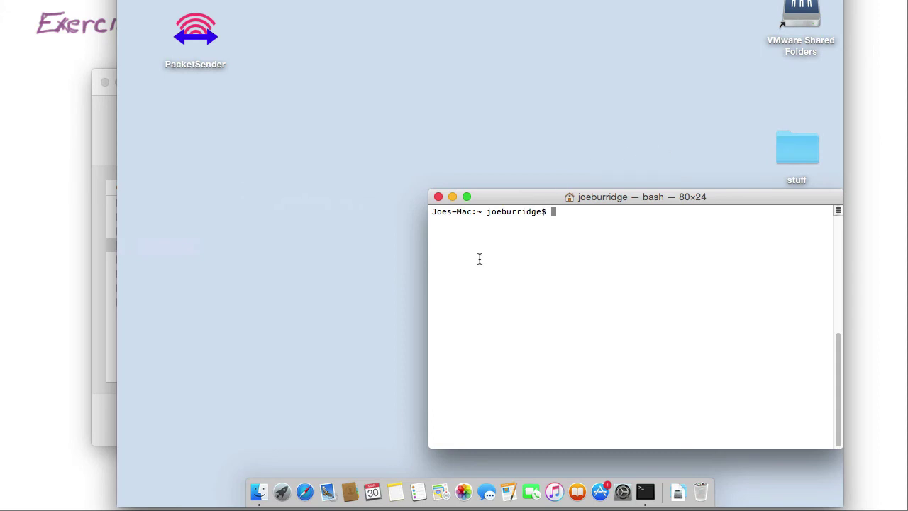
{"action": "type", "text": "ssh testaccount@172."}
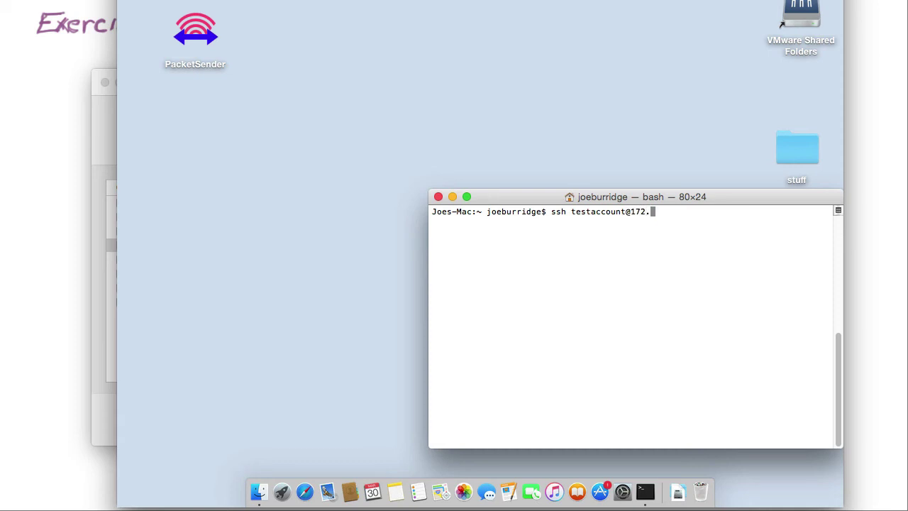
{"action": "type", "text": "16.0.73"}
{"action": "key", "text": "Return"}
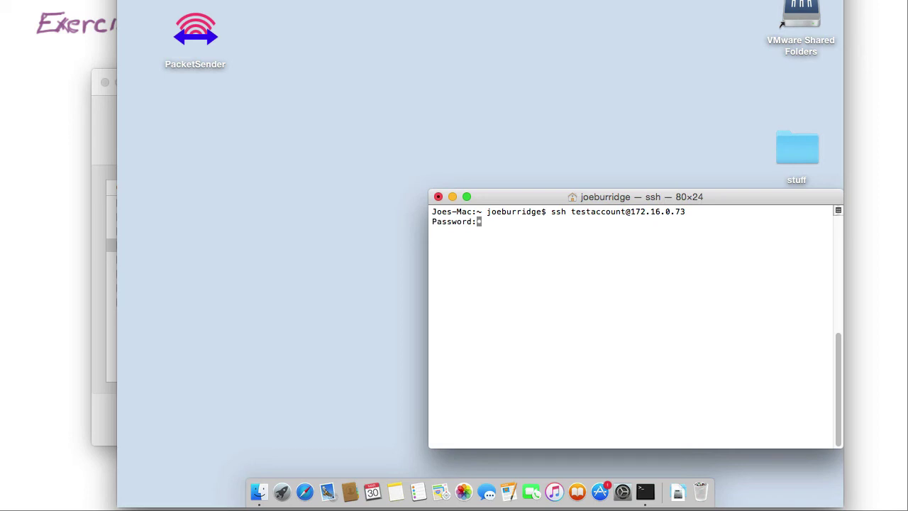
{"action": "key", "text": "Return"}
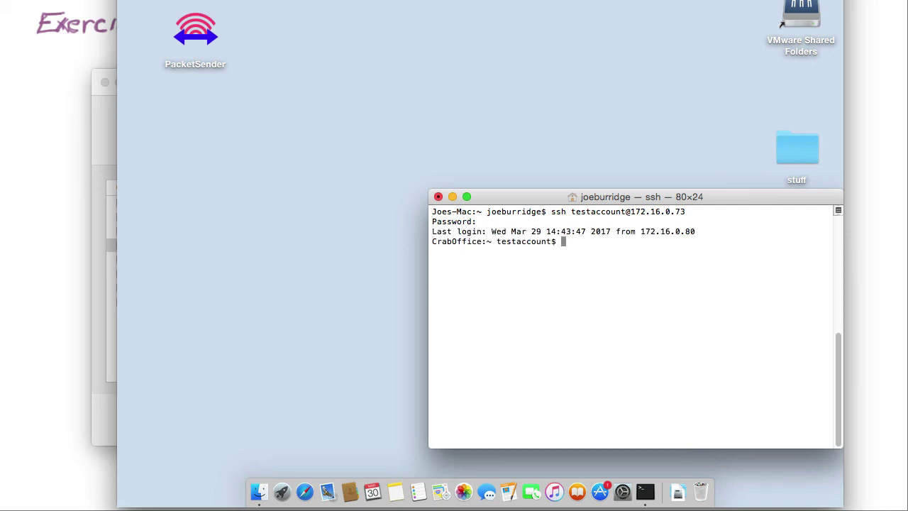
- List the remote account's home folder with ls, then close the SSH session with exit
{"action": "type", "text": "ls"}
{"action": "key", "text": "Return"}
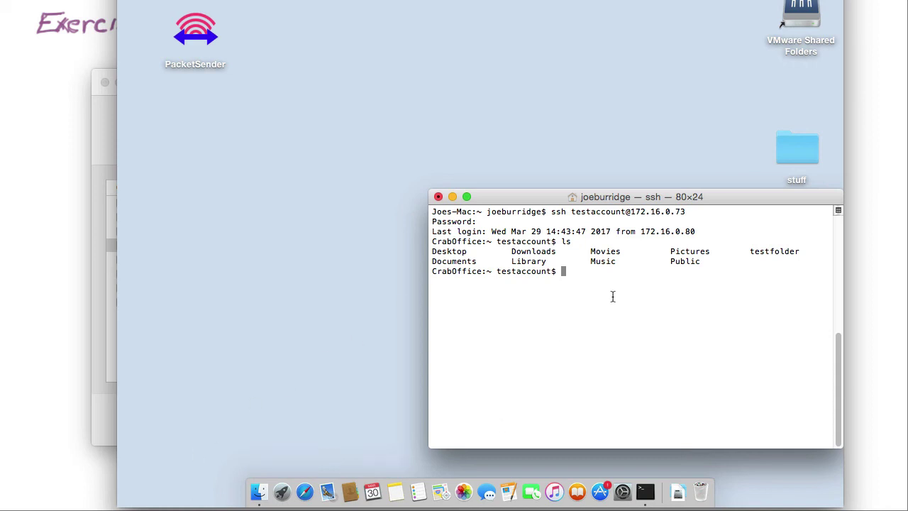
{"action": "type", "text": "exit"}
{"action": "key", "text": "Return"}
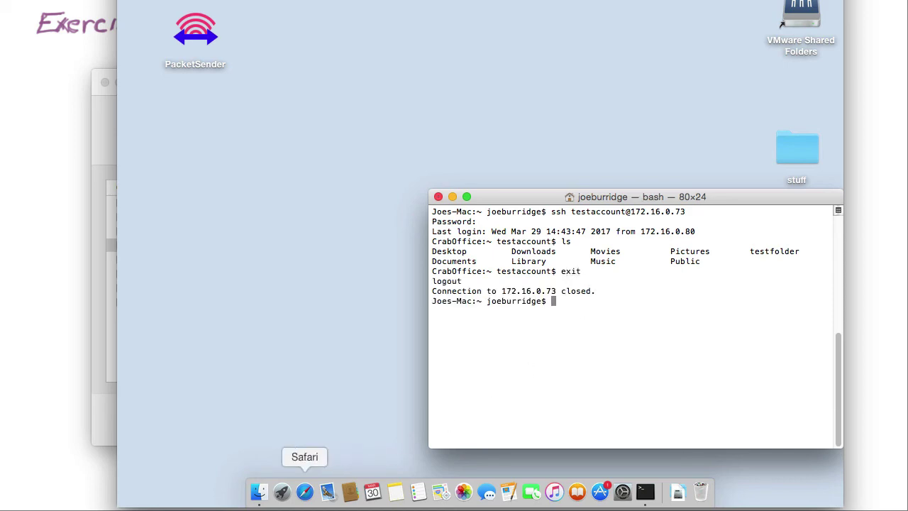
- Switch to the OPNsense page in Safari, disable the Allow SSH Traffic rule and apply the changes
{"action": "left_click", "coordinate": [304, 491]}
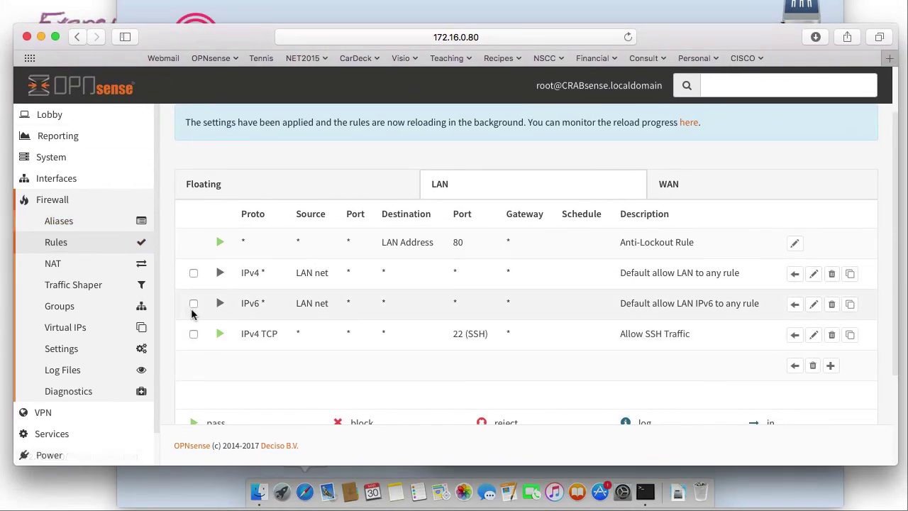
{"action": "left_click", "coordinate": [221, 335]}
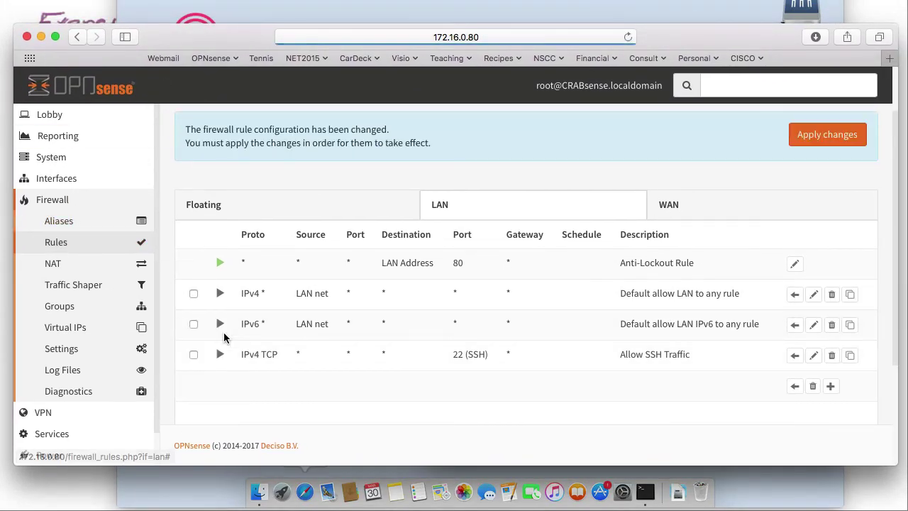
{"action": "left_click", "coordinate": [827, 130]}
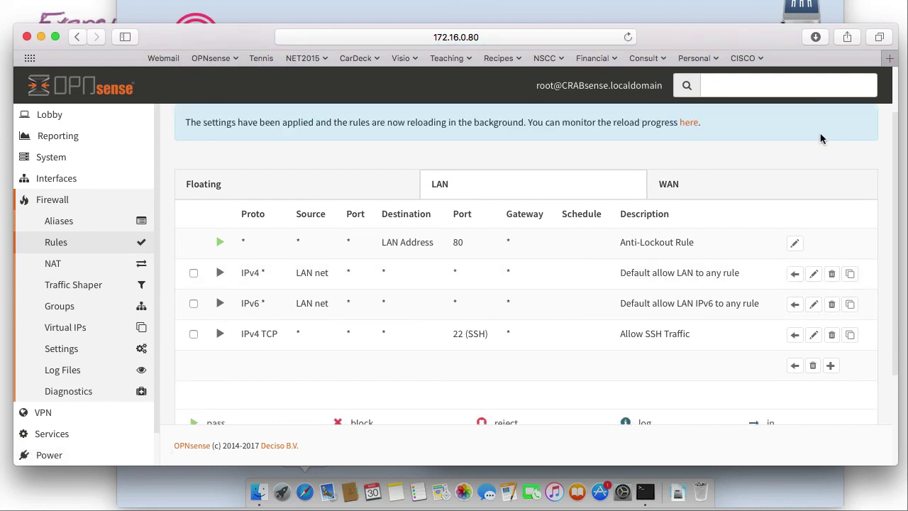
{"action": "left_click", "coordinate": [733, 17]}
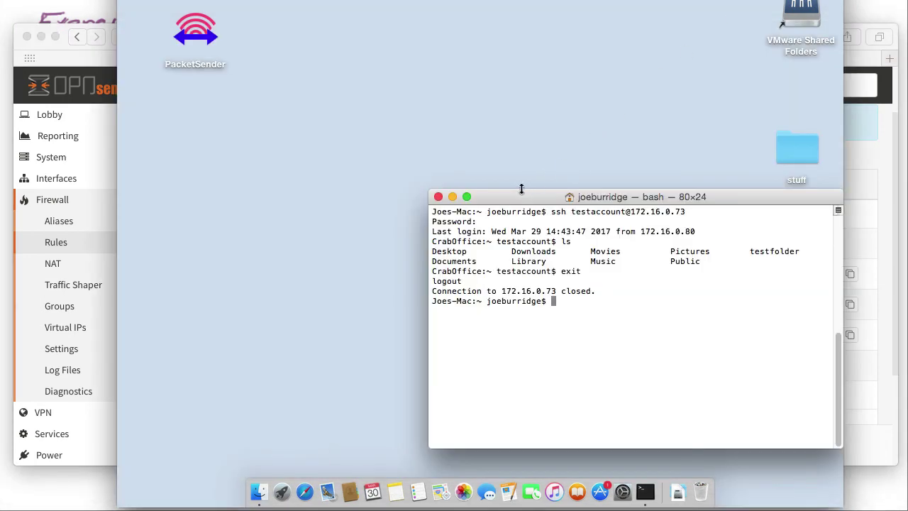
{"action": "left_click_drag", "start_coordinate": [519, 196], "coordinate": [379, 130]}
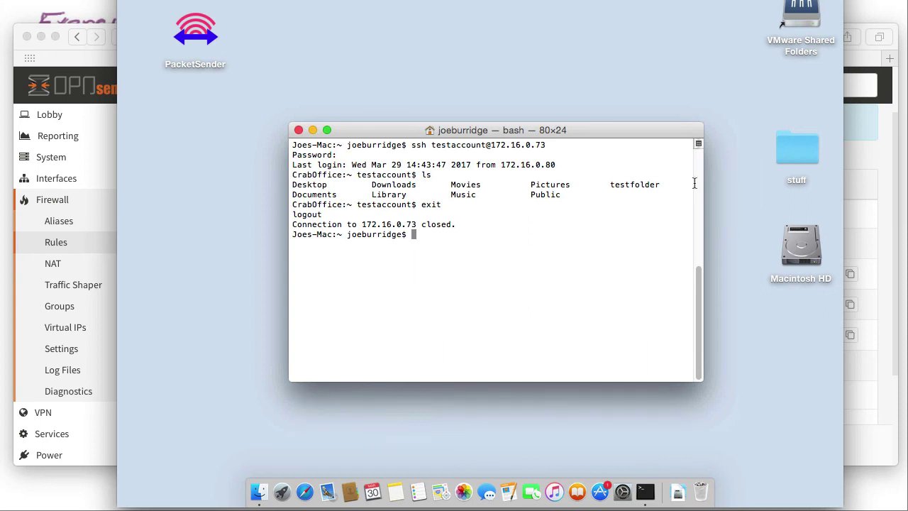
{"action": "key", "text": "Up"}
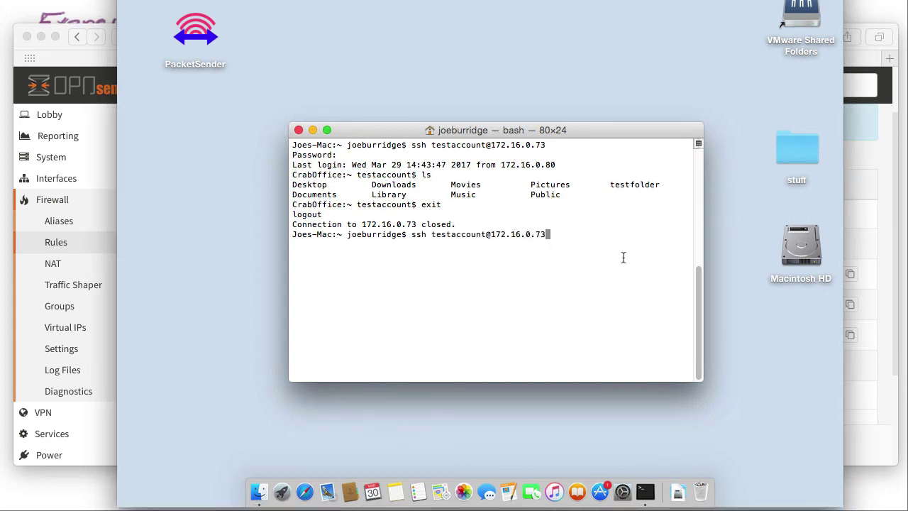
{"action": "key", "text": "Return"}
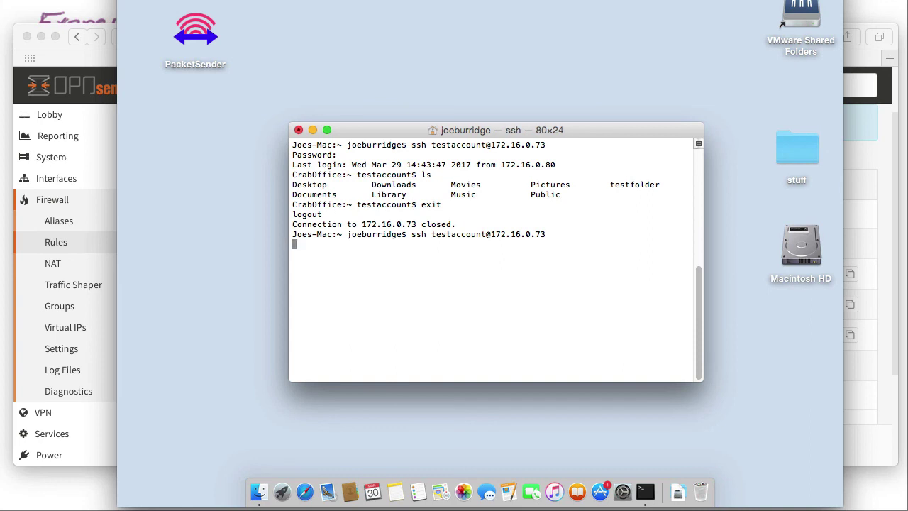